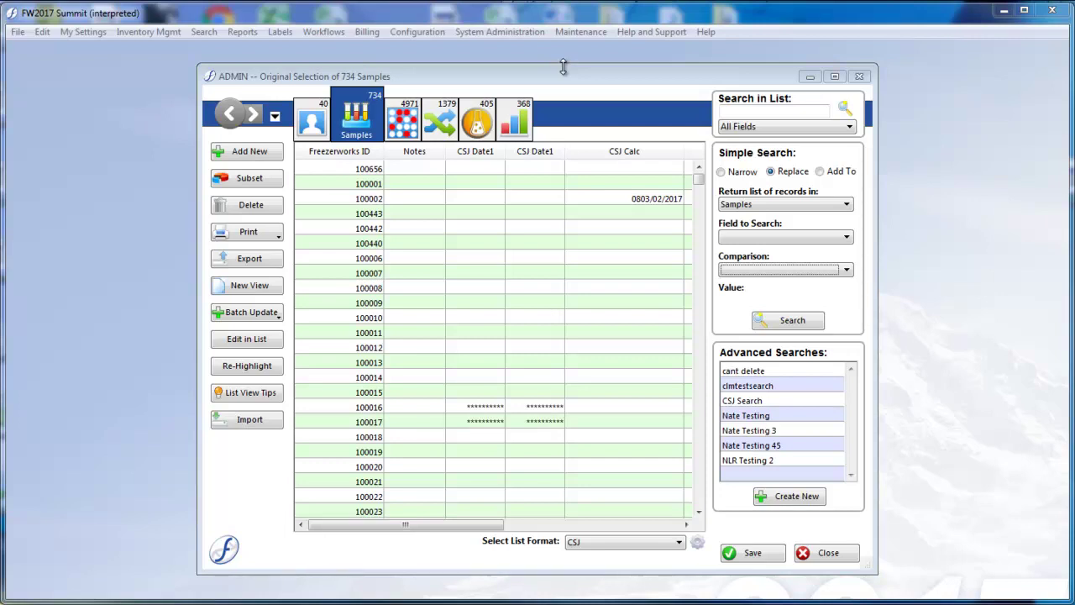
Bring the sample list forward, glance at the test results, and settle on the 405 ordered tests
{"action": "left_click", "coordinate": [618, 99]}
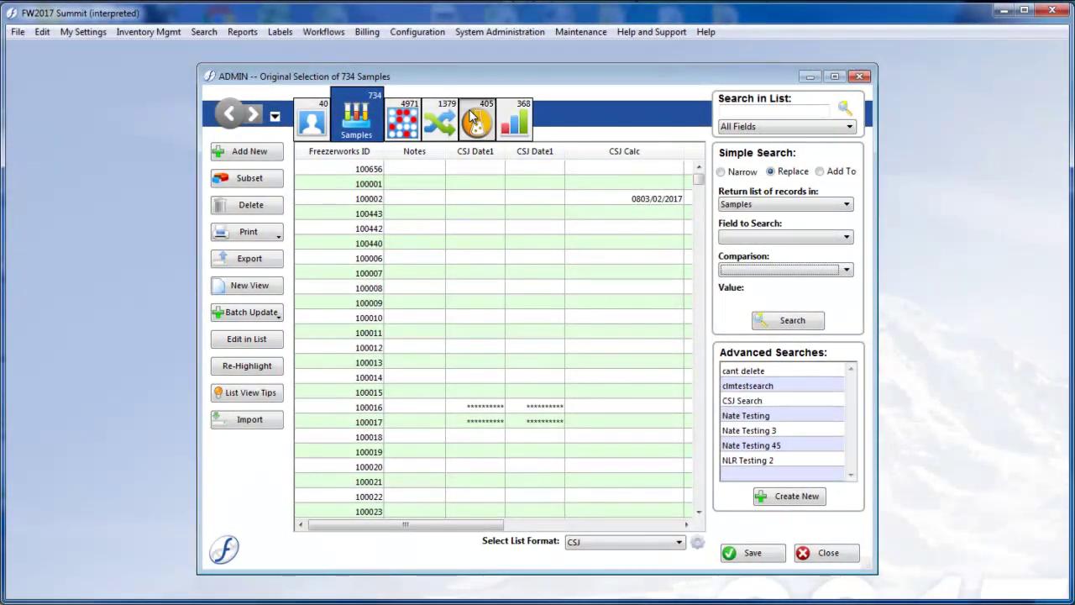
{"action": "left_click", "coordinate": [470, 118]}
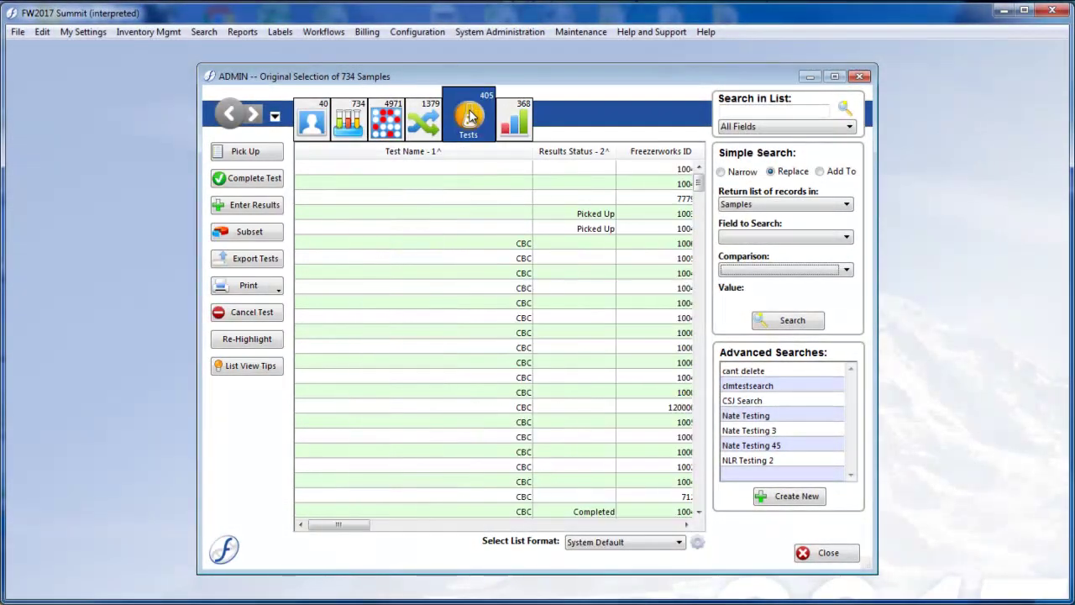
{"action": "left_click", "coordinate": [517, 132]}
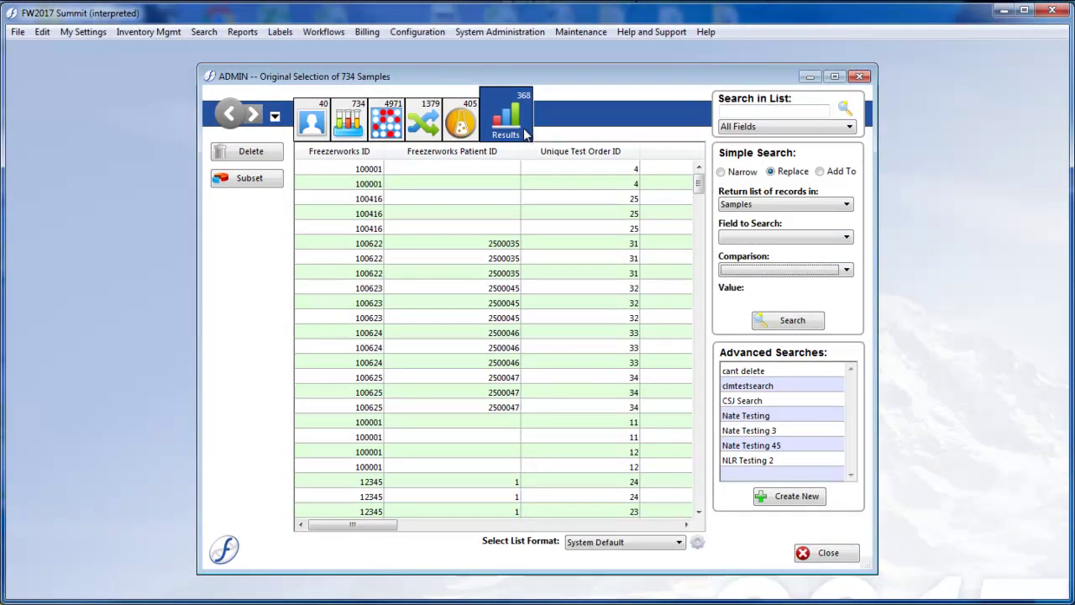
{"action": "left_click", "coordinate": [464, 119]}
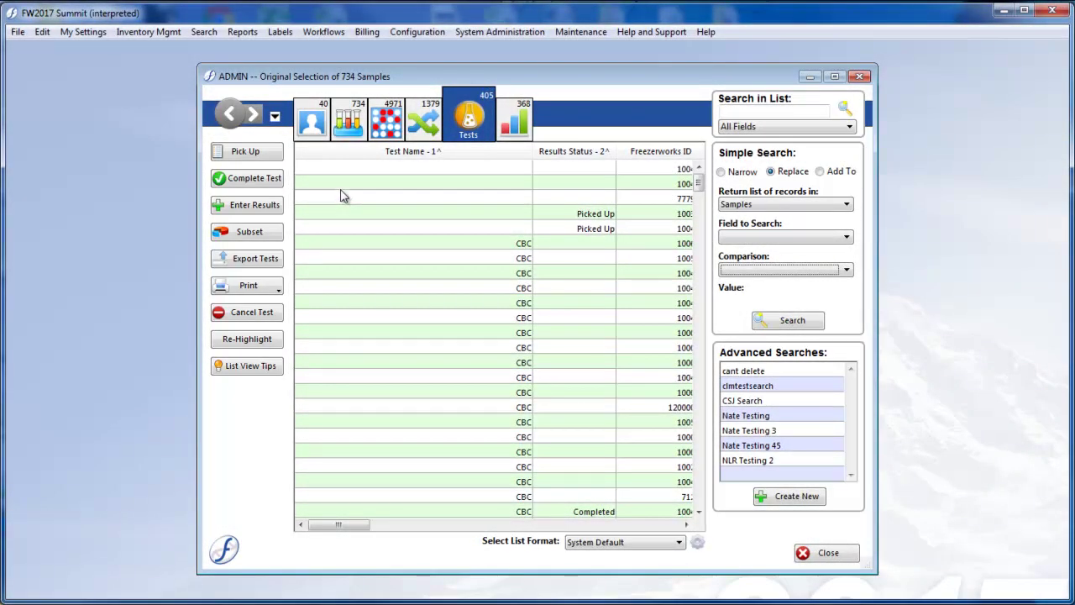
Select all 12 CBC test rows, subset the list, and check its 7 aliquots before returning to tests
{"action": "left_click", "coordinate": [346, 122]}
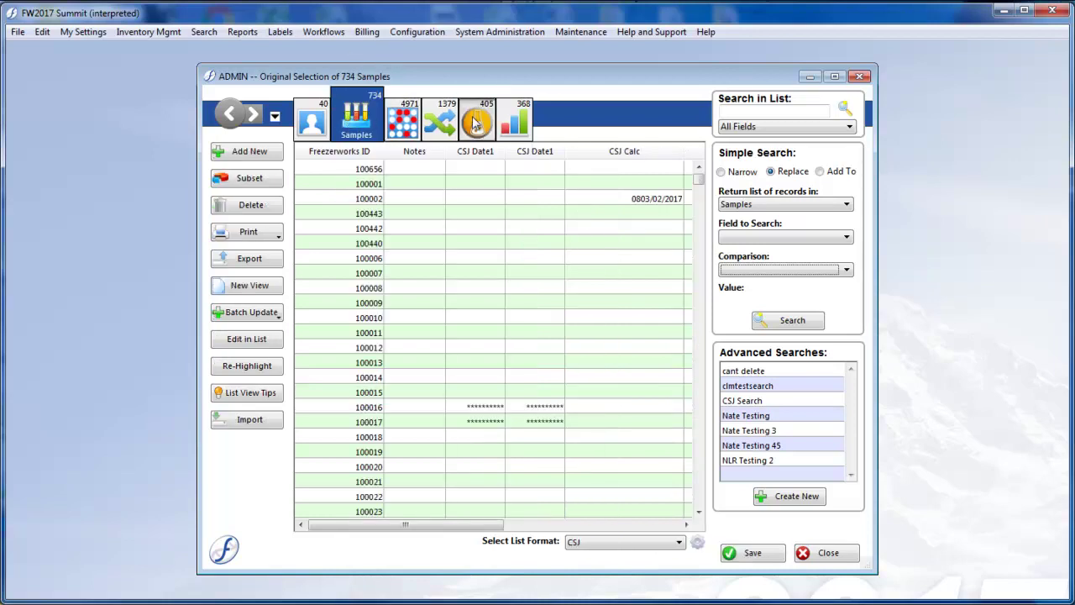
{"action": "left_click", "coordinate": [474, 124]}
{"action": "left_click", "coordinate": [556, 245]}
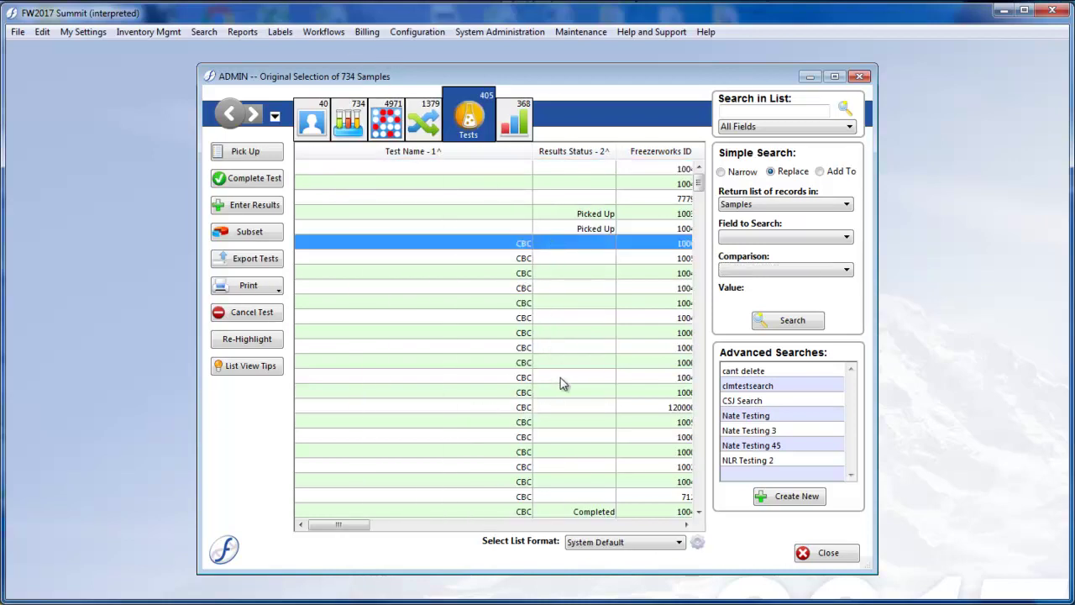
{"action": "left_click", "coordinate": [567, 411], "text": "shift"}
{"action": "left_click", "coordinate": [258, 234]}
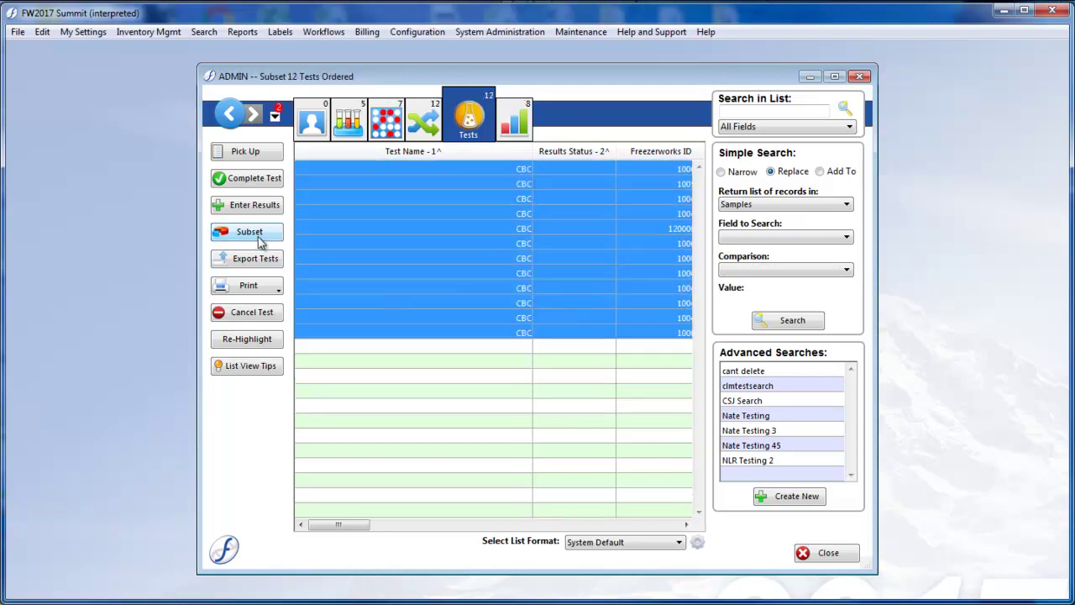
{"action": "left_click", "coordinate": [394, 116]}
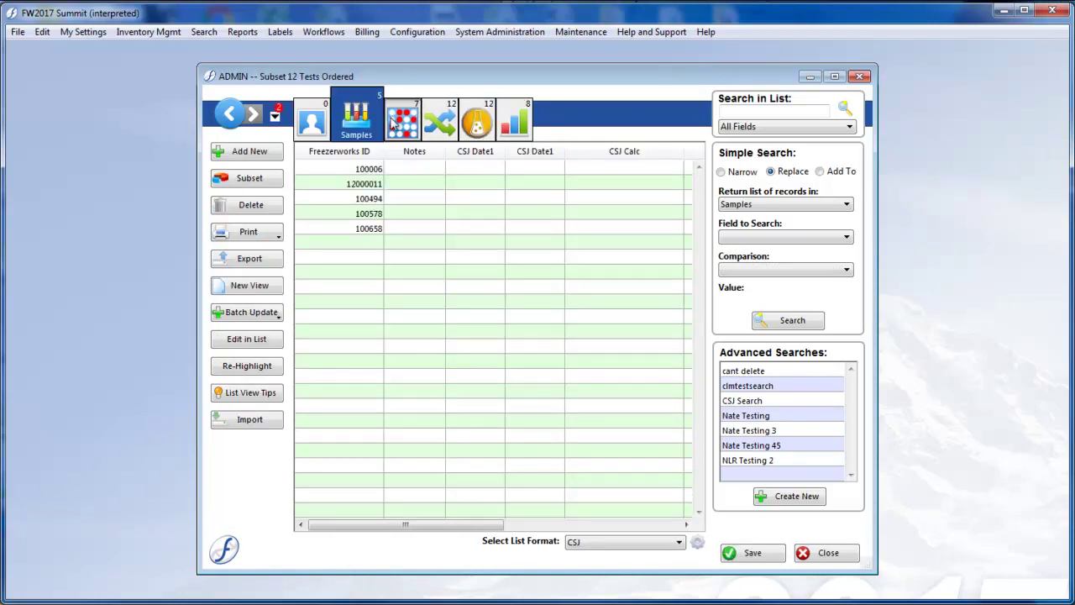
{"action": "left_click", "coordinate": [472, 119]}
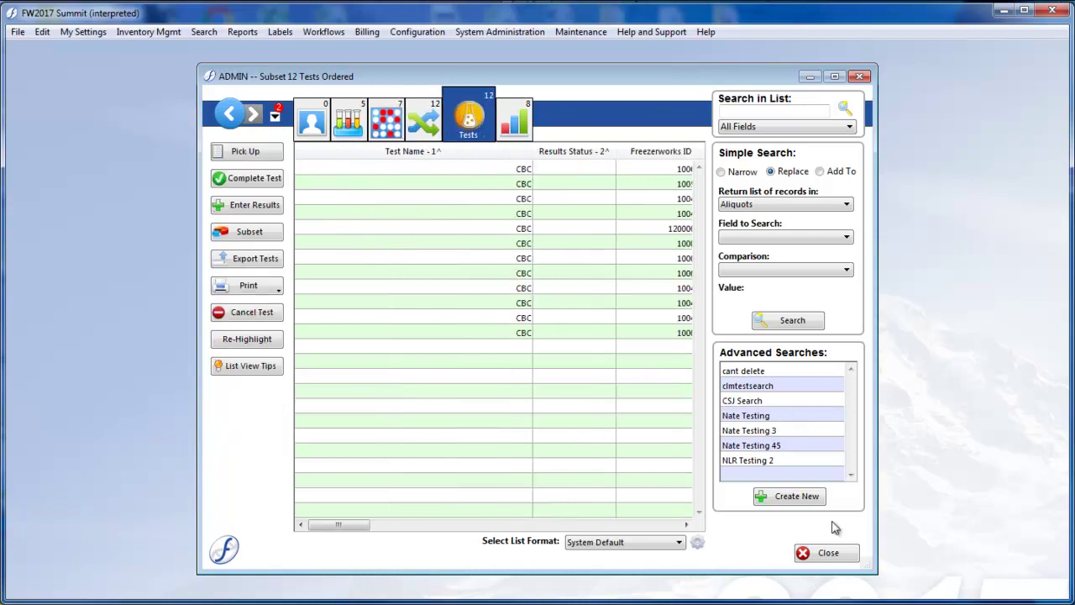
Close the record list and begin a new test from Configuration > Configure Tests
{"action": "left_click", "coordinate": [831, 556]}
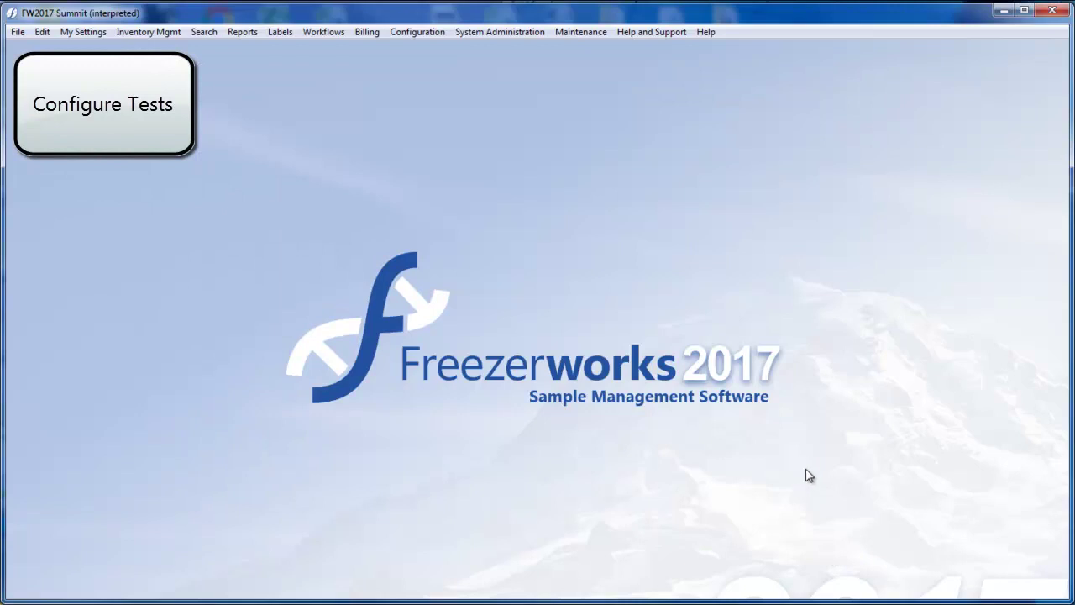
{"action": "left_click", "coordinate": [417, 32]}
{"action": "left_click", "coordinate": [450, 113]}
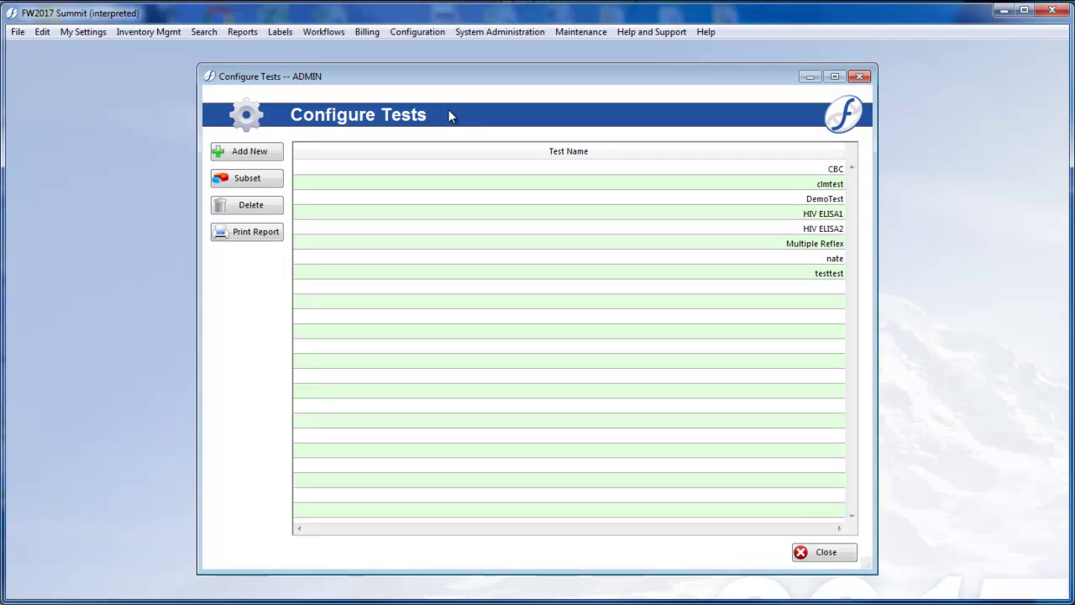
{"action": "left_click", "coordinate": [249, 151]}
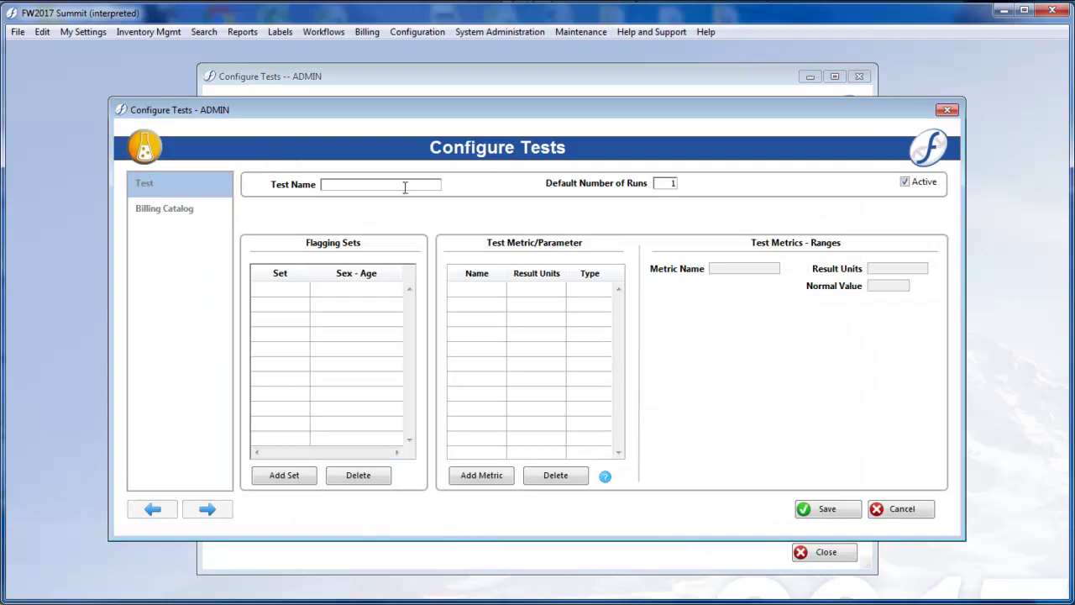
Name the test 'HIV Test1' and add a male-only Boys flagging set
{"action": "type", "text": "HIV Test1"}
{"action": "left_click", "coordinate": [284, 475]}
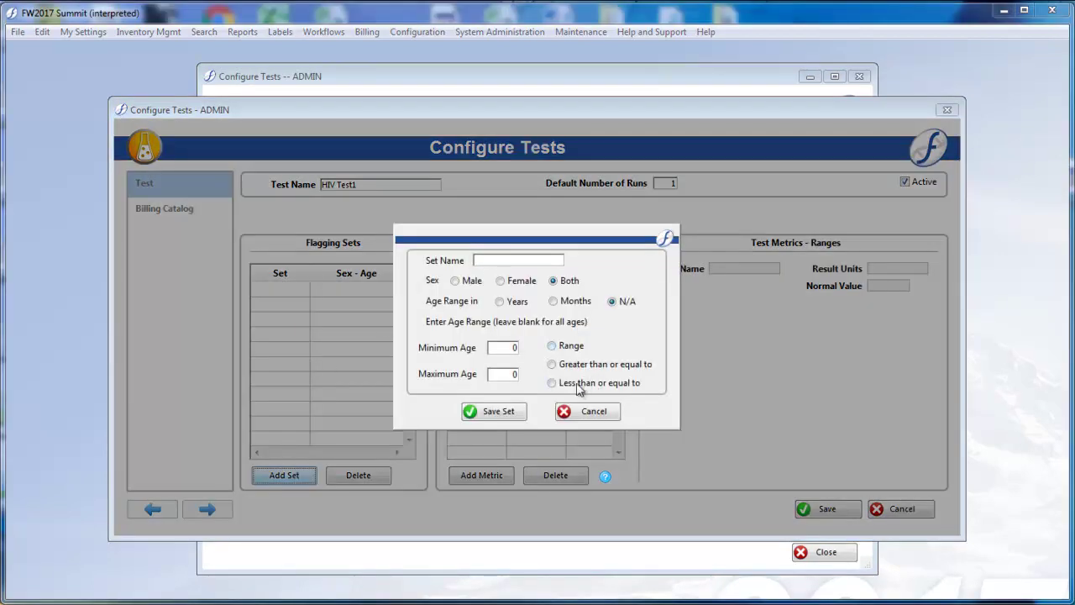
{"action": "left_click", "coordinate": [454, 280]}
{"action": "left_click", "coordinate": [494, 260]}
{"action": "type", "text": "Boys"}
{"action": "left_click", "coordinate": [505, 411]}
Add a female-only Girls flagging set and delete the extra Male - N/A row
{"action": "left_click", "coordinate": [509, 259]}
{"action": "type", "text": "Girls"}
{"action": "left_click", "coordinate": [504, 410]}
{"action": "left_click", "coordinate": [344, 292]}
{"action": "left_click", "coordinate": [358, 474]}
{"action": "left_click", "coordinate": [514, 365]}
{"action": "double_click", "coordinate": [340, 309]}
{"action": "left_click", "coordinate": [504, 280]}
{"action": "left_click", "coordinate": [504, 409]}
{"action": "left_click", "coordinate": [335, 291]}
{"action": "left_click", "coordinate": [358, 475]}
{"action": "left_click", "coordinate": [511, 371]}
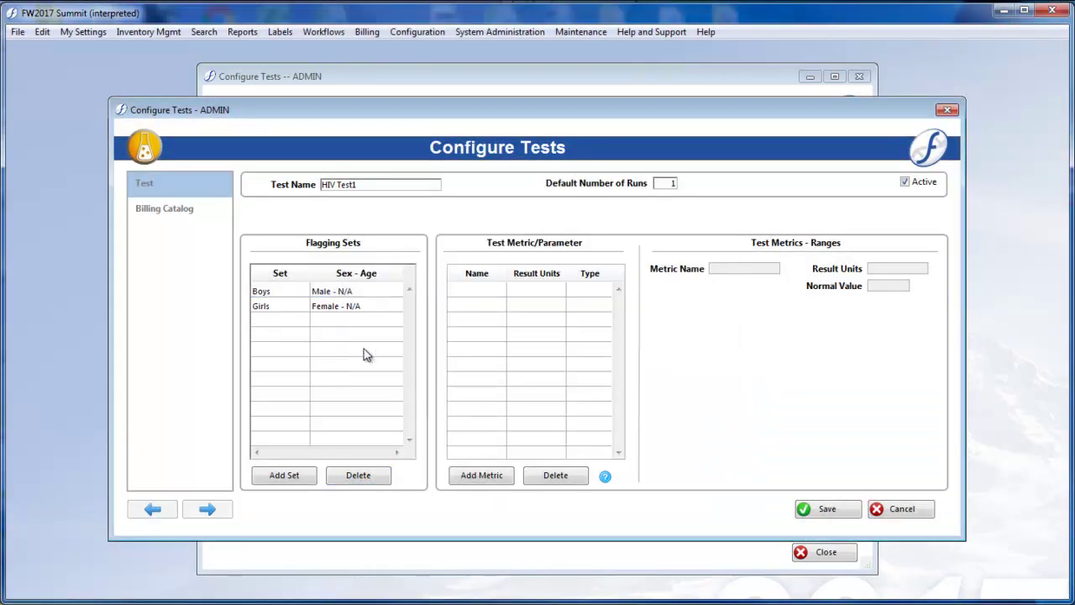
Add a new metric named 'TCell Count'
{"action": "left_click", "coordinate": [481, 475]}
{"action": "left_click", "coordinate": [578, 181]}
{"action": "type", "text": "TCell Count"}
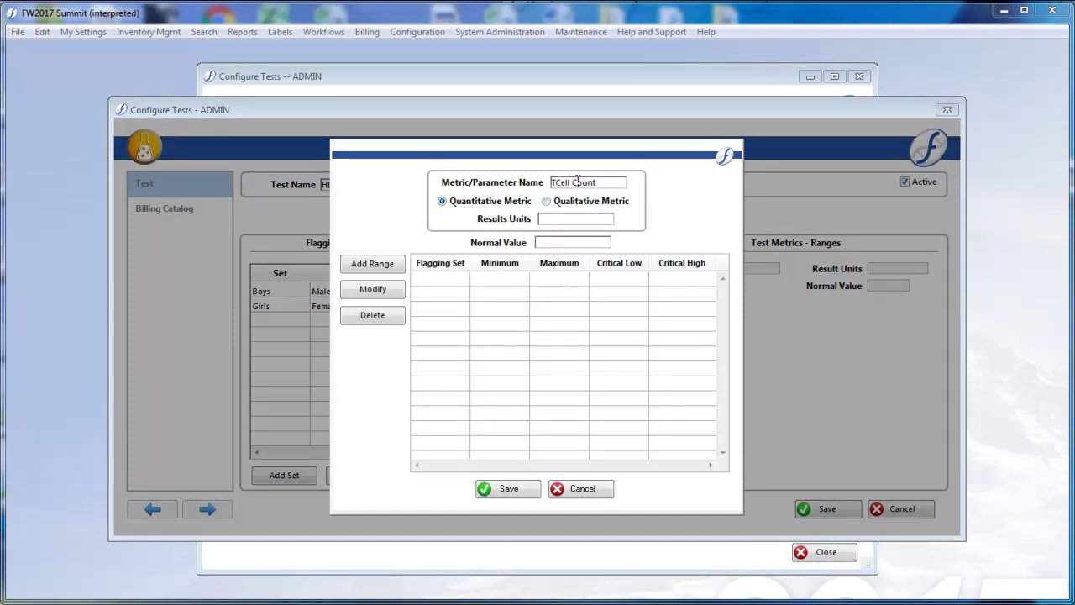
Add a Boys range for TCell Count: 5–20, critical low 2, critical high 30
{"action": "left_click", "coordinate": [382, 264]}
{"action": "left_click", "coordinate": [541, 283]}
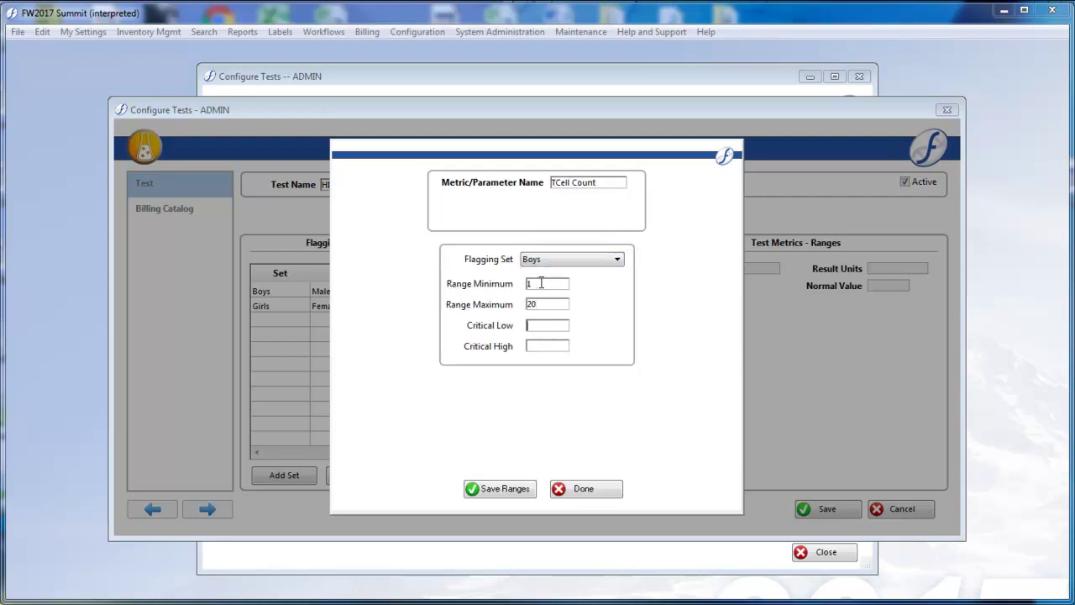
{"action": "type", "text": "54"}
{"action": "key", "text": "BackSpace"}
{"action": "left_click", "coordinate": [547, 325]}
{"action": "key", "text": "BackSpace"}
{"action": "type", "text": "2"}
{"action": "left_click", "coordinate": [564, 343]}
{"action": "type", "text": "30"}
{"action": "left_click", "coordinate": [500, 488]}
Add a Girls range of 5–15 with critical 3–25, save the metric, and start a qualitative one
{"action": "left_click", "coordinate": [372, 262]}
{"action": "left_click", "coordinate": [571, 258]}
{"action": "left_click", "coordinate": [571, 283]}
{"action": "left_click", "coordinate": [547, 283]}
{"action": "type", "text": "5"}
{"action": "key", "text": "Tab"}
{"action": "type", "text": "15"}
{"action": "key", "text": "Tab"}
{"action": "left_click", "coordinate": [503, 488]}
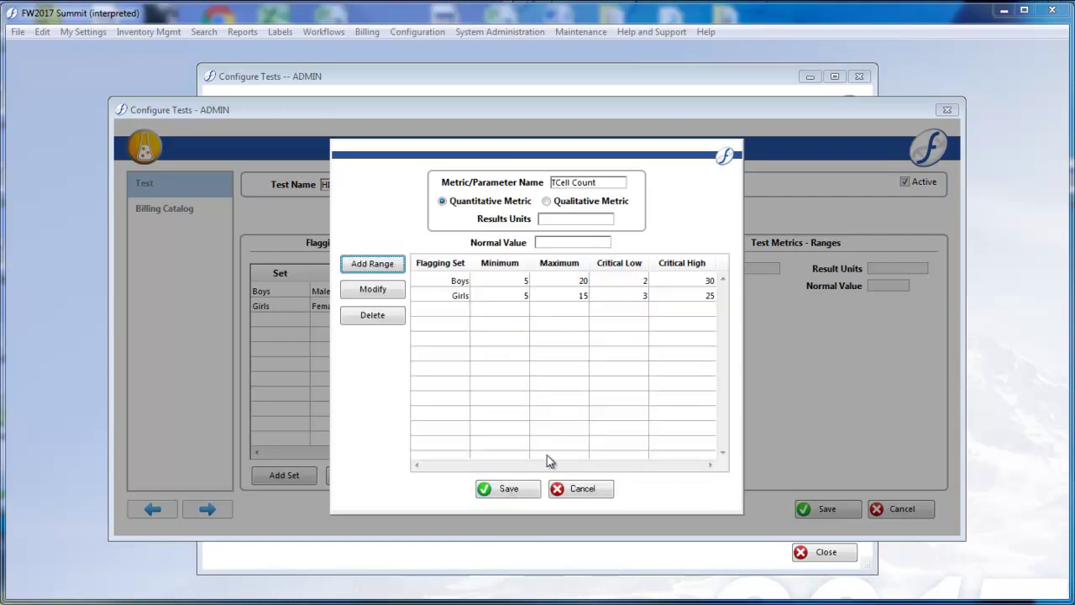
{"action": "left_click", "coordinate": [507, 489]}
{"action": "left_click", "coordinate": [566, 203]}
Name the qualitative metric 'Result' and add a Positive outcome reflexing to CBC
{"action": "left_click", "coordinate": [568, 181]}
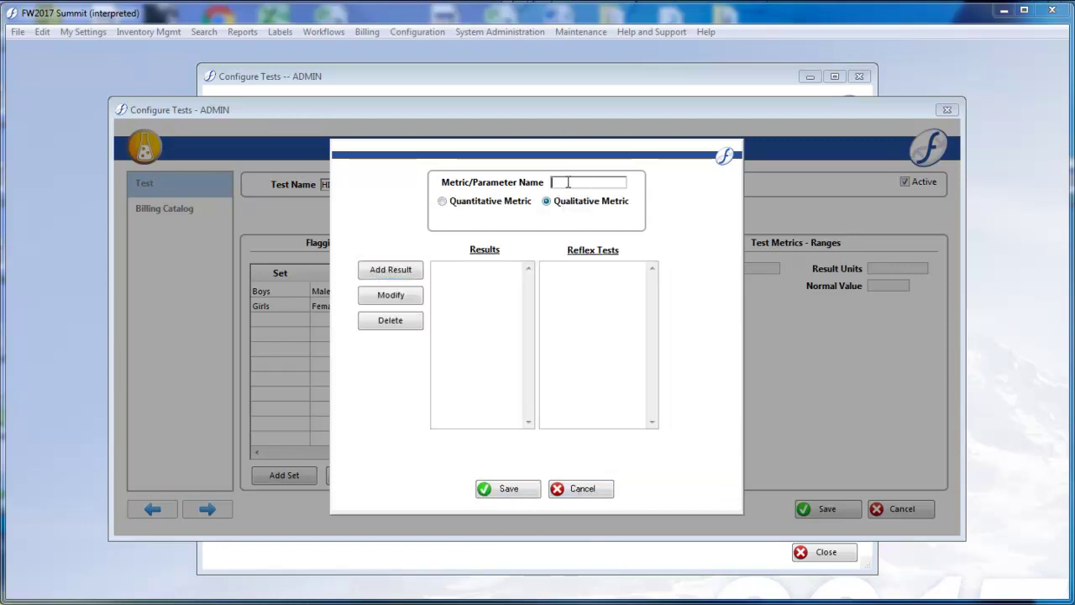
{"action": "type", "text": "Test Re"}
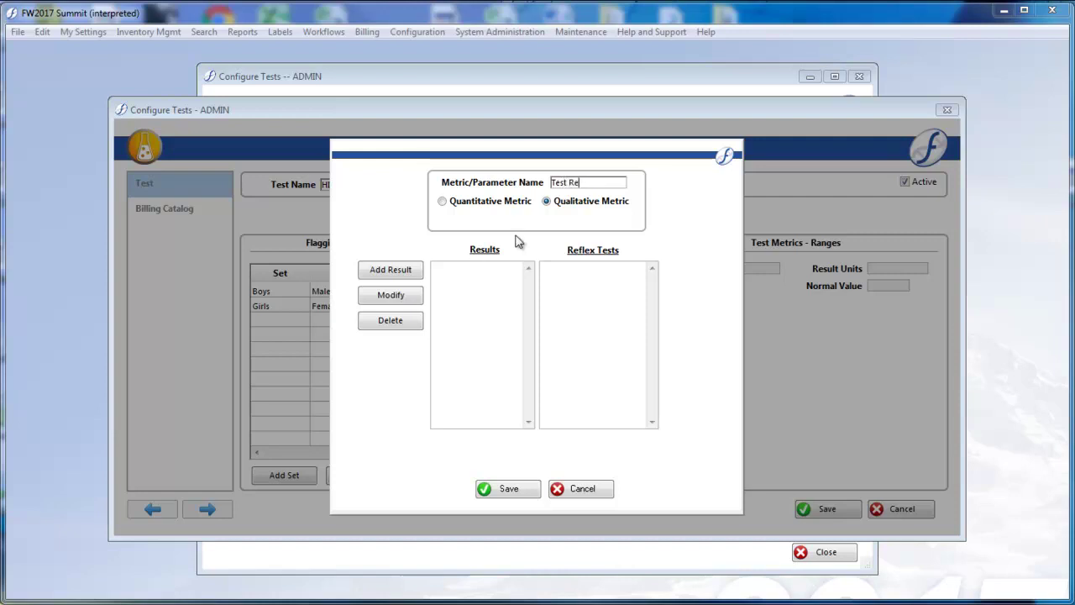
{"action": "key", "text": "BackSpace"}
{"action": "key", "text": "BackSpace"}
{"action": "key", "text": "BackSpace"}
{"action": "key", "text": "BackSpace"}
{"action": "key", "text": "BackSpace"}
{"action": "key", "text": "BackSpace"}
{"action": "key", "text": "BackSpace"}
{"action": "type", "text": "Result"}
{"action": "key", "text": "Return"}
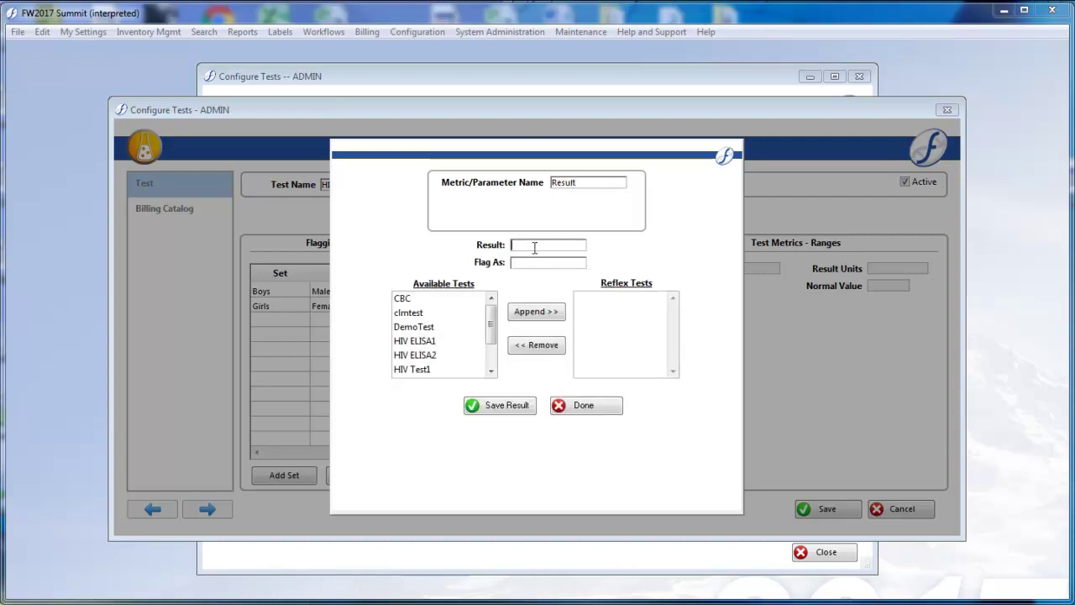
{"action": "type", "text": "Positive"}
{"action": "left_click", "coordinate": [402, 298]}
{"action": "left_click", "coordinate": [536, 311]}
{"action": "left_click", "coordinate": [499, 405]}
Add Negative and Inconclusive outcomes, Inconclusive reflexing to HIV Test1, and save the Result metric
{"action": "left_click", "coordinate": [410, 270]}
{"action": "type", "text": "Negative"}
{"action": "left_click", "coordinate": [501, 404]}
{"action": "left_click", "coordinate": [413, 273]}
{"action": "type", "text": "Incoc"}
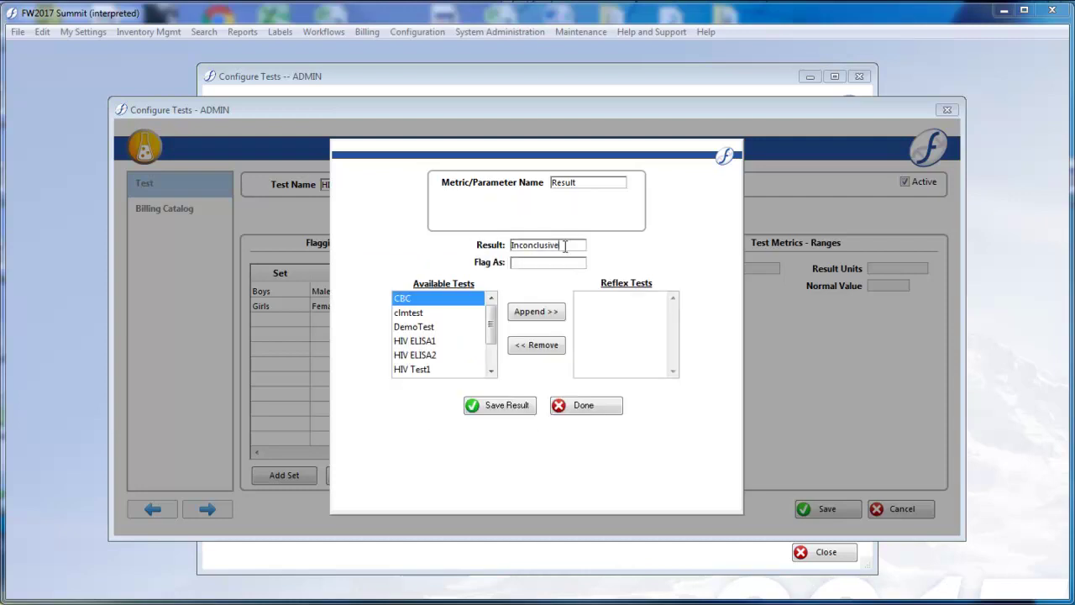
{"action": "left_click", "coordinate": [500, 404]}
{"action": "double_click", "coordinate": [438, 299]}
{"action": "scroll", "coordinate": [490, 340], "scroll_direction": "down", "scroll_amount": 1}
{"action": "left_click", "coordinate": [443, 328]}
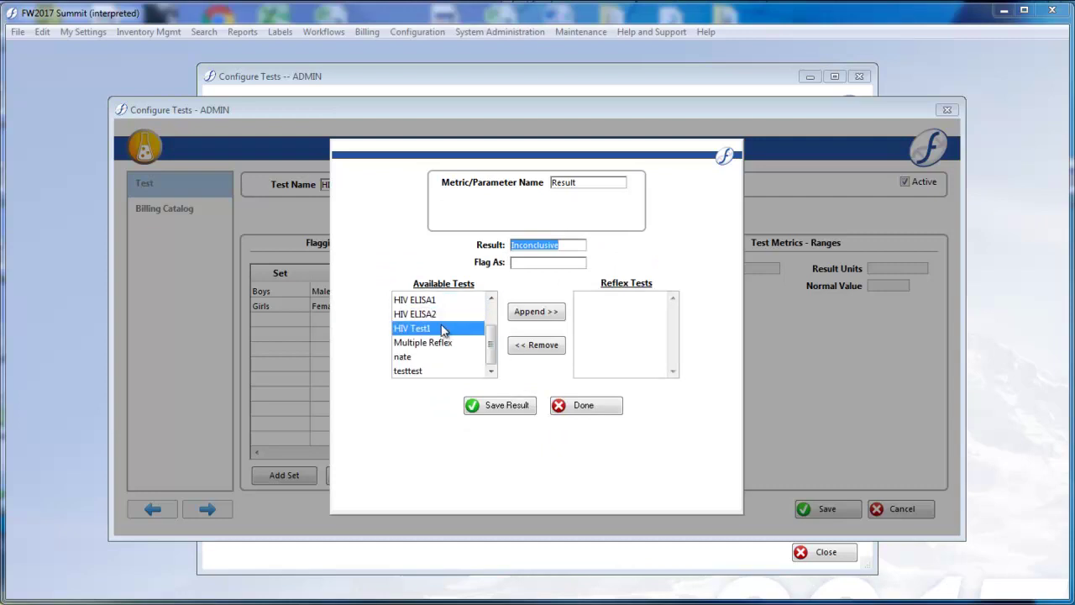
{"action": "left_click", "coordinate": [536, 312]}
{"action": "left_click", "coordinate": [515, 406]}
{"action": "left_click", "coordinate": [506, 487]}
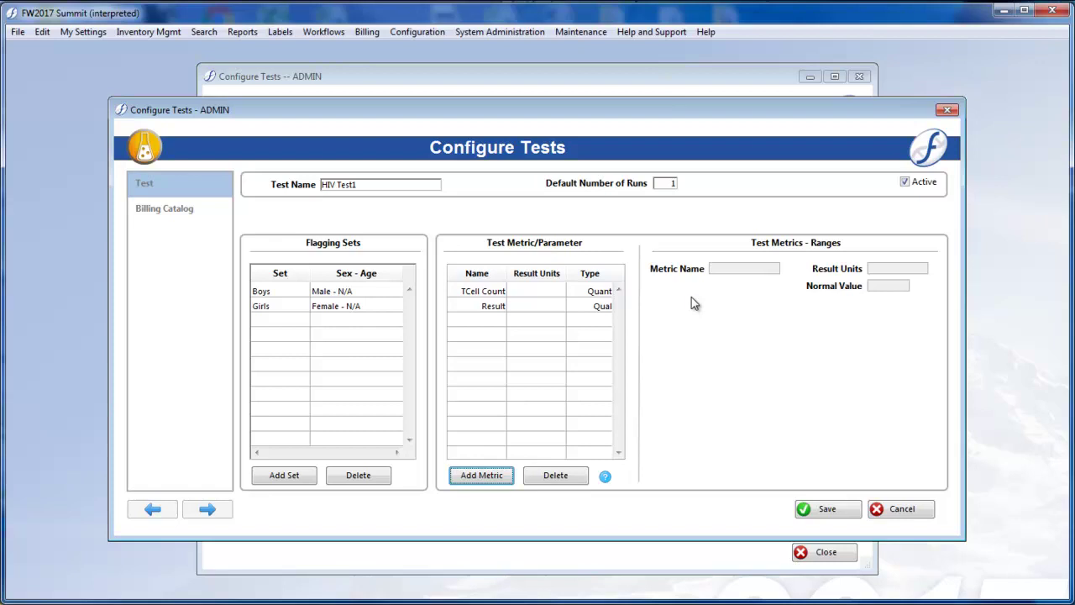
Review the TCell Count ranges and Result outcomes, then save HIV Test1
{"action": "left_click", "coordinate": [474, 298]}
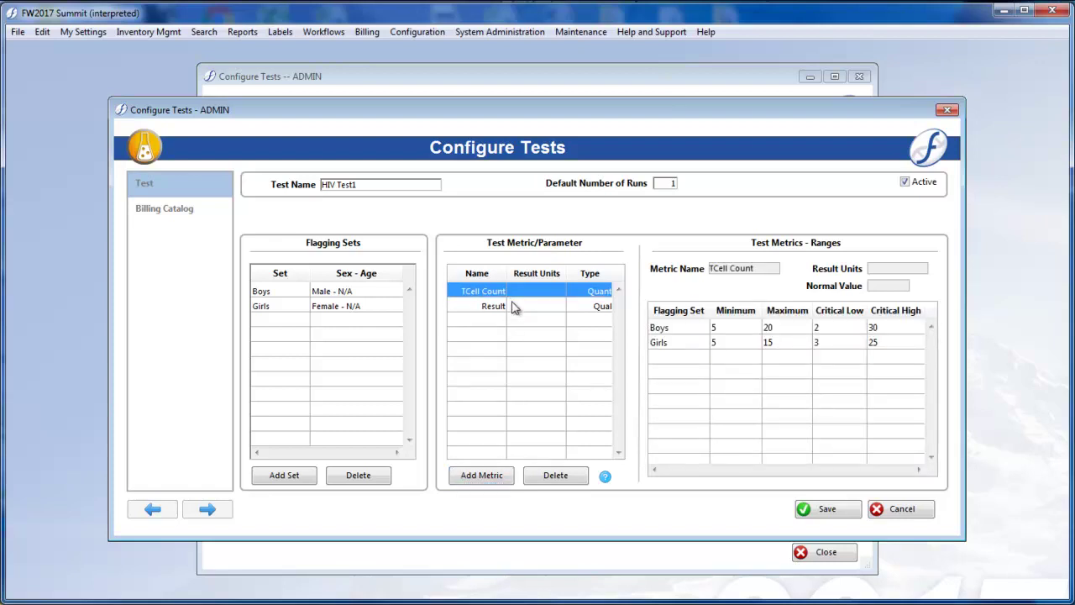
{"action": "left_click", "coordinate": [554, 311]}
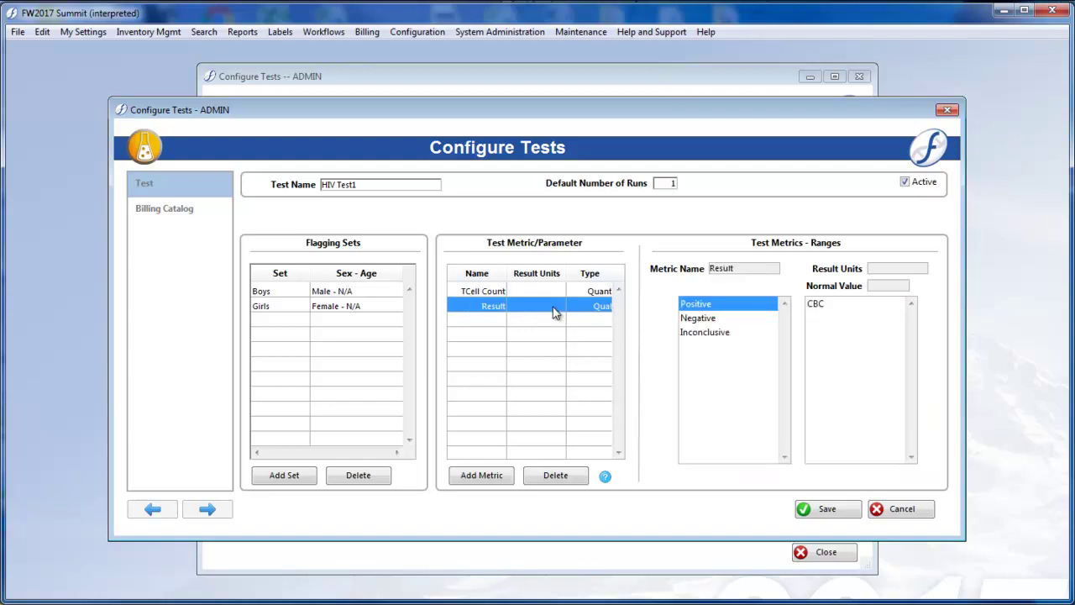
{"action": "left_click", "coordinate": [819, 510]}
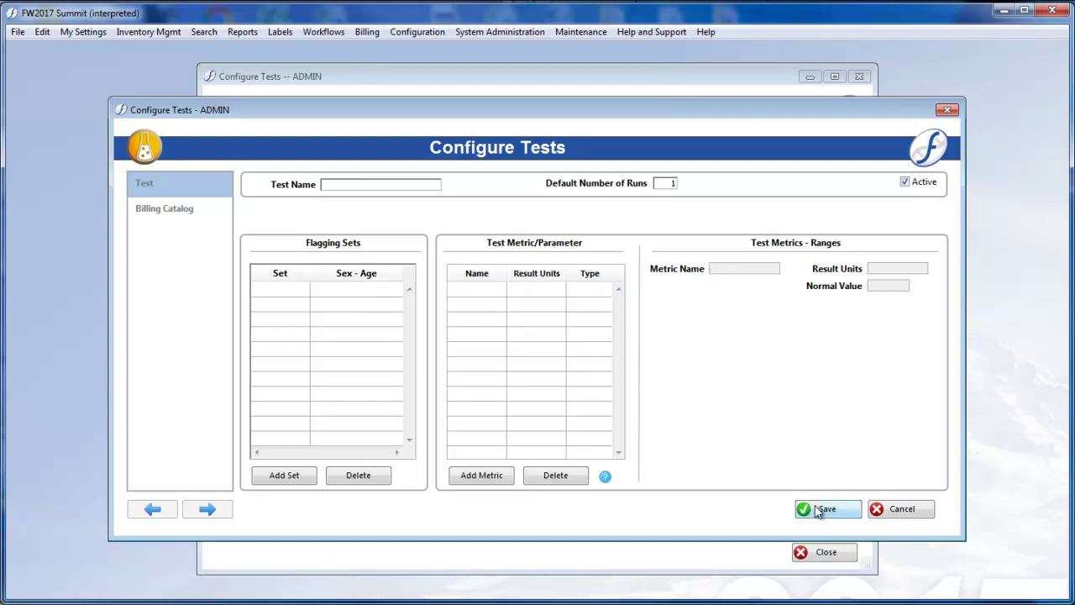
Cancel and close the Configure Tests windows, then go to the Search menu
{"action": "left_click", "coordinate": [915, 508]}
{"action": "left_click", "coordinate": [821, 551]}
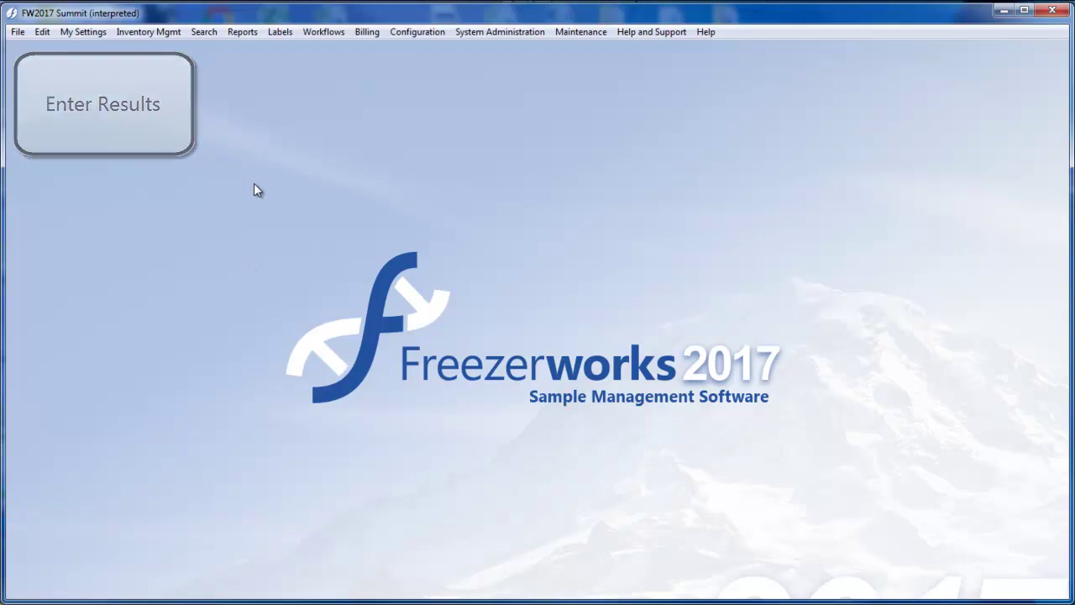
{"action": "left_click", "coordinate": [176, 31]}
{"action": "left_click", "coordinate": [193, 69]}
{"action": "left_click", "coordinate": [195, 31]}
Open the 734-sample list, view a CBC test's result entry without saving, and close the list
{"action": "left_click", "coordinate": [226, 159]}
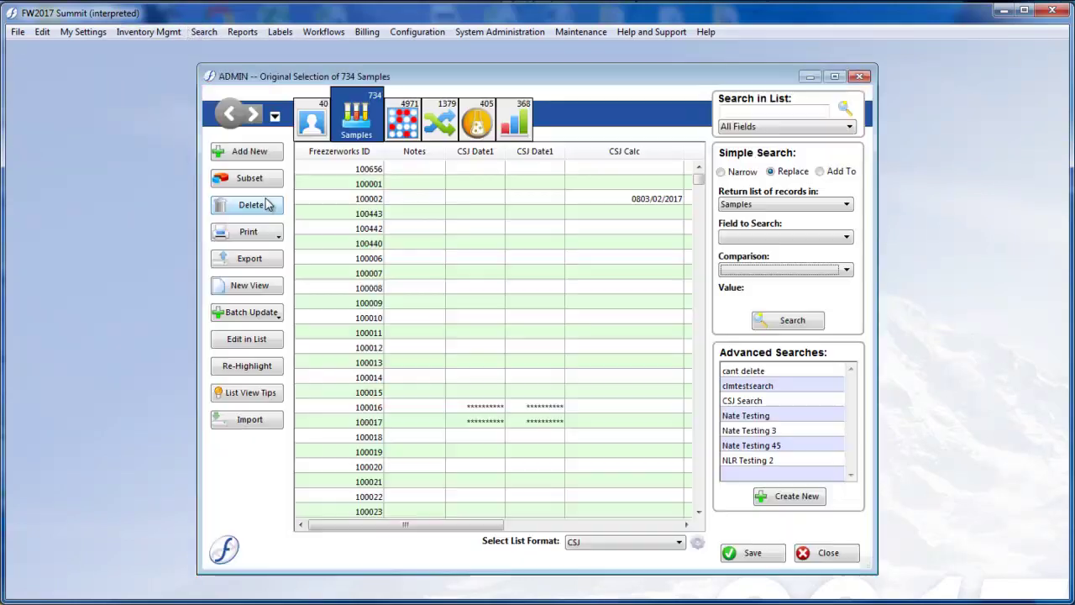
{"action": "left_click", "coordinate": [478, 122]}
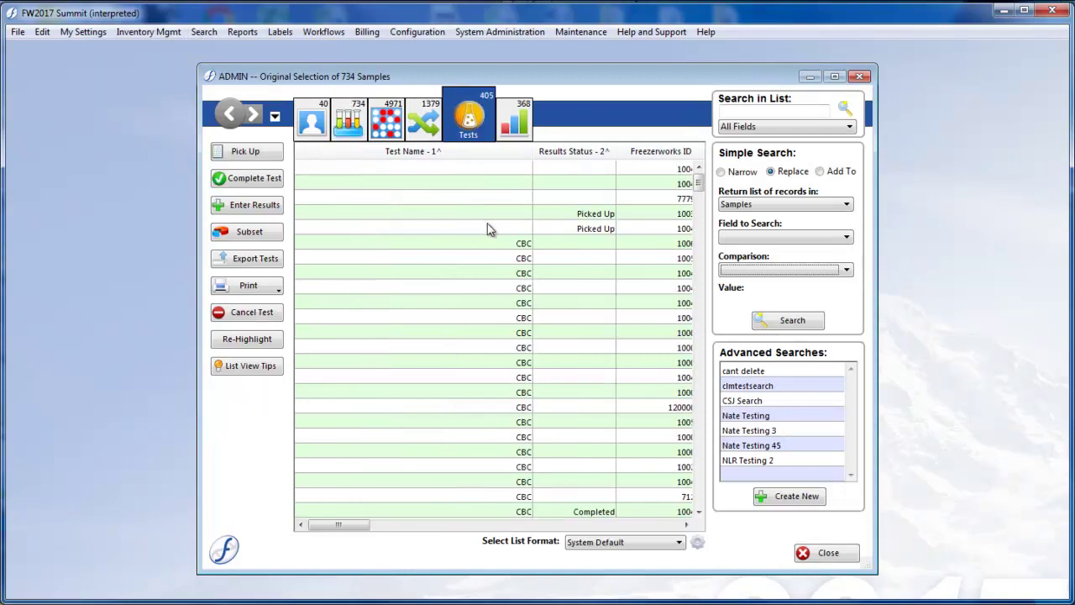
{"action": "left_click", "coordinate": [522, 244]}
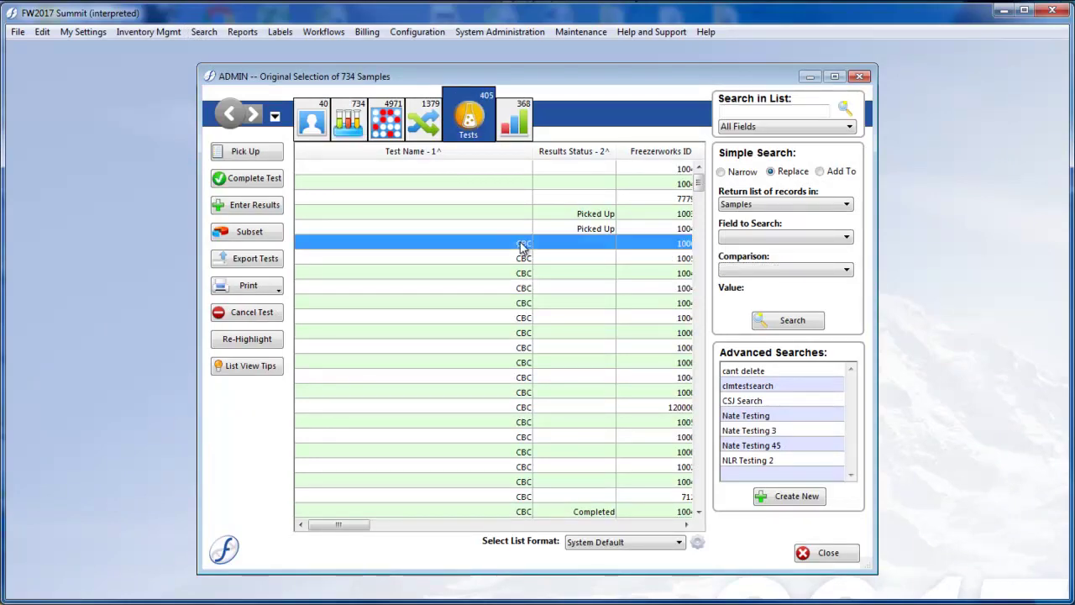
{"action": "left_click", "coordinate": [262, 209]}
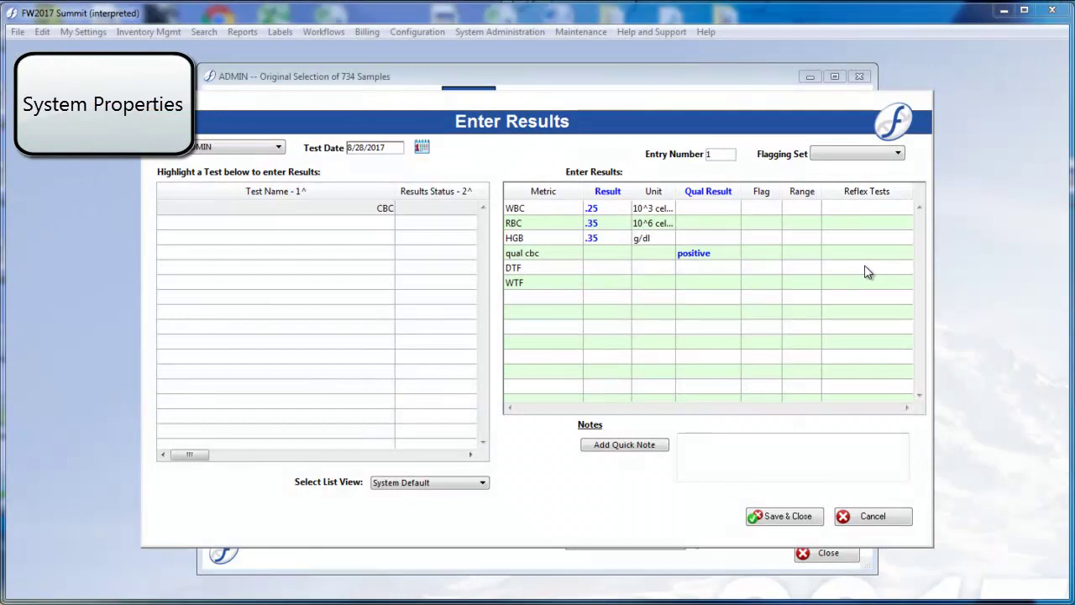
{"action": "left_click", "coordinate": [870, 515]}
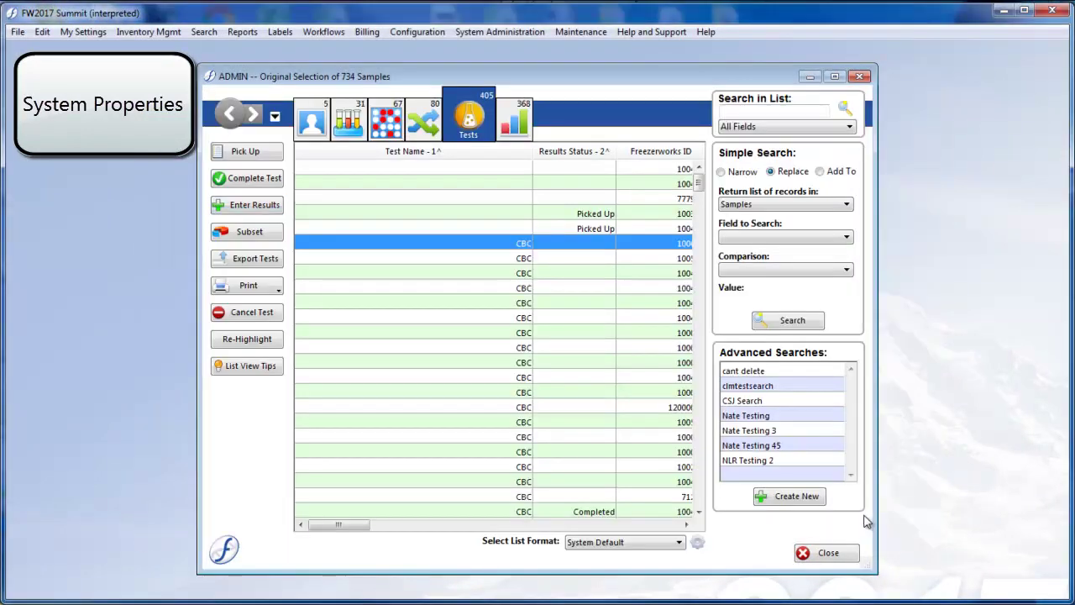
{"action": "left_click", "coordinate": [848, 553]}
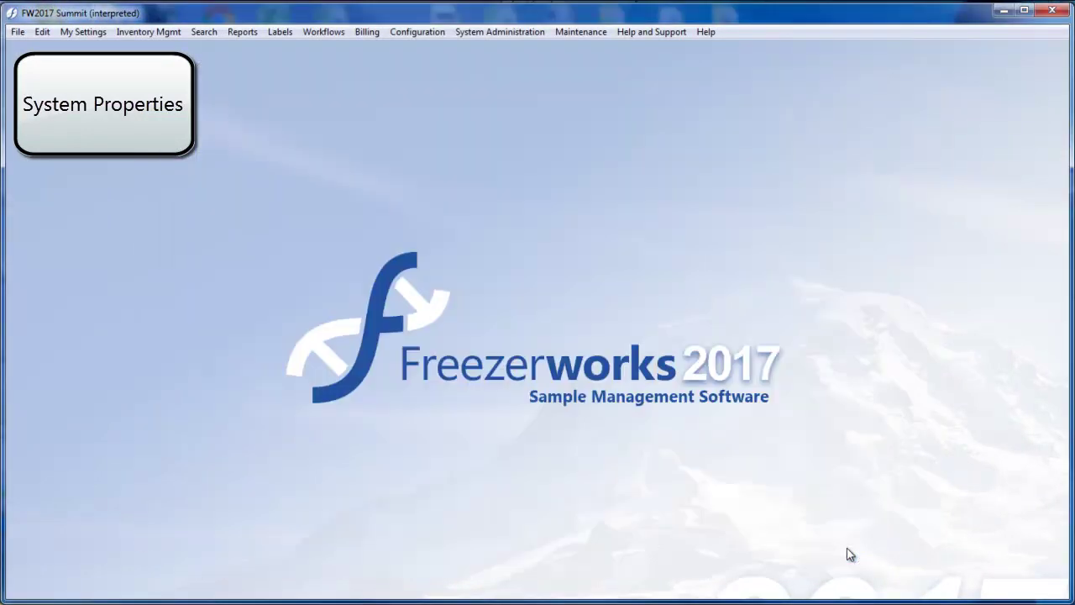
{"action": "left_click", "coordinate": [460, 34]}
Open System Properties > Testing and decline switching test ordering from Aliquots to Samples
{"action": "left_click", "coordinate": [491, 64]}
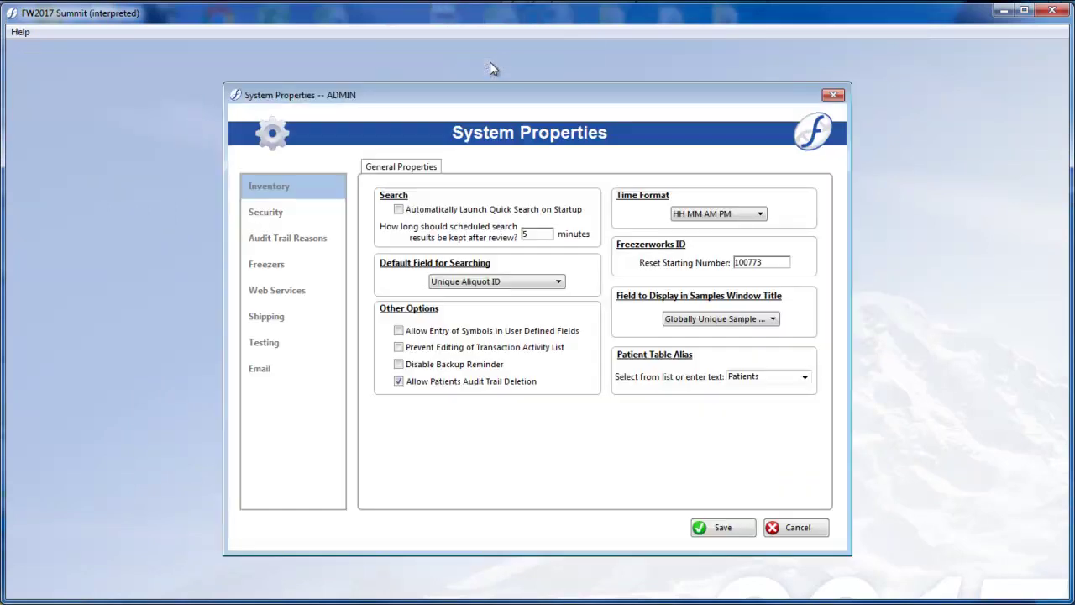
{"action": "left_click", "coordinate": [264, 342]}
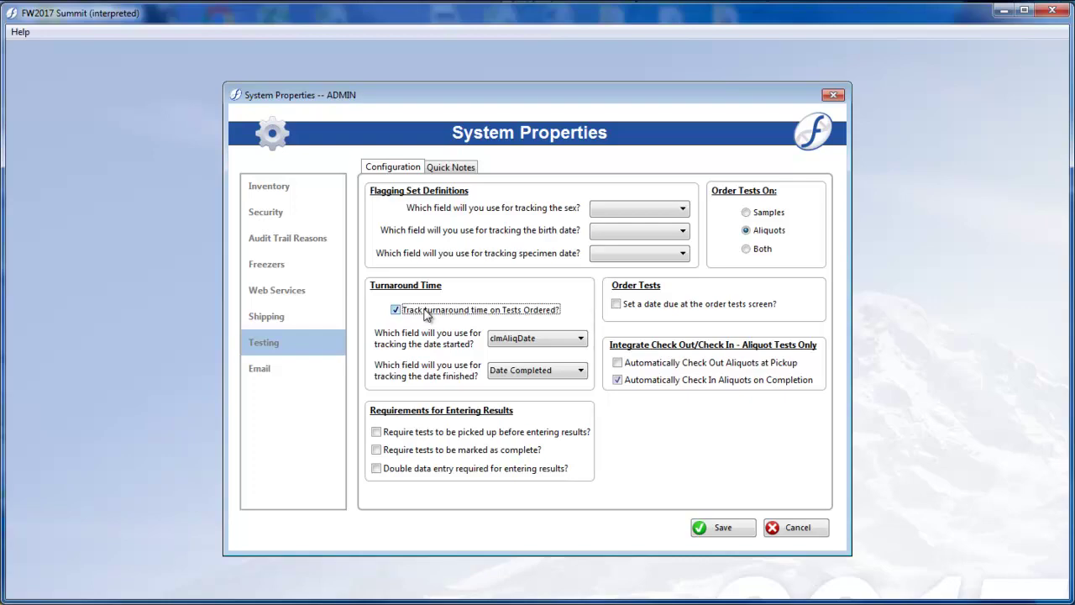
{"action": "left_click", "coordinate": [746, 213]}
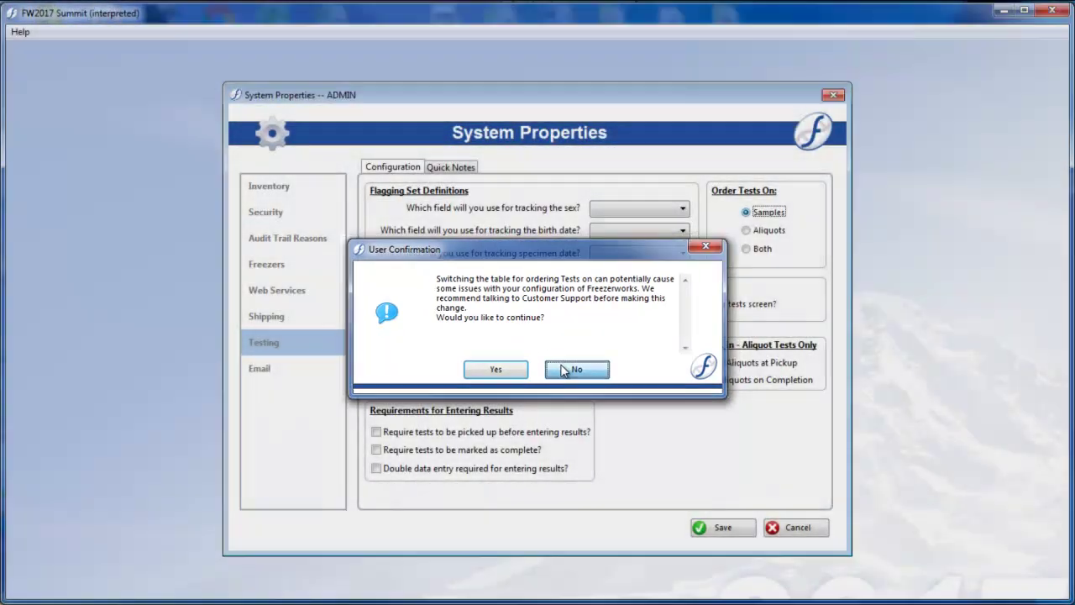
{"action": "left_click", "coordinate": [579, 370]}
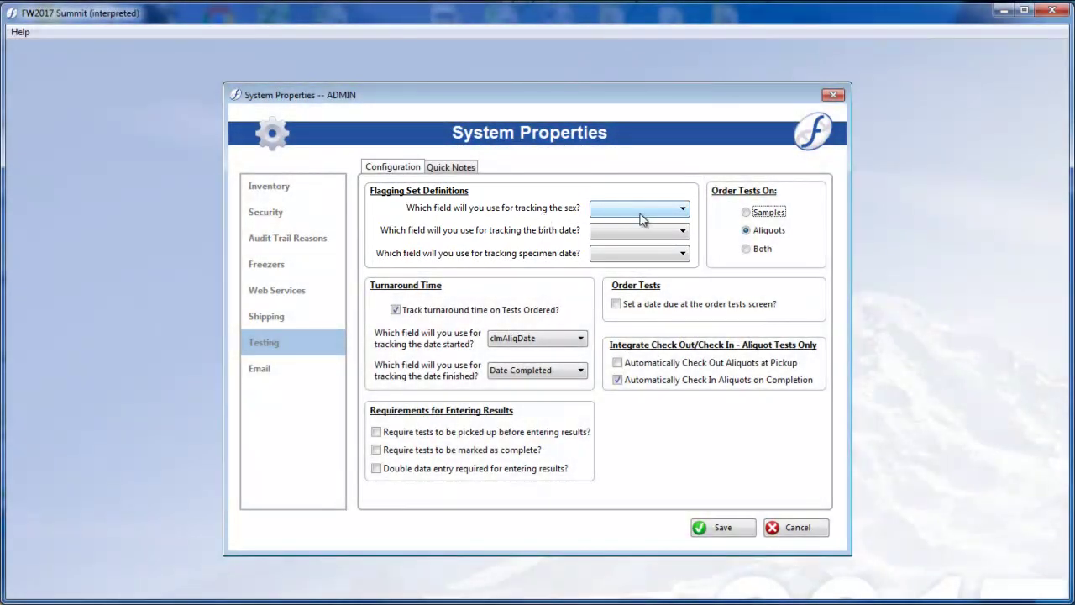
Set the flagging set's sex, birth date and specimen date fields to Gender, Date of Birth and Sample Creation Date
{"action": "left_click", "coordinate": [641, 219]}
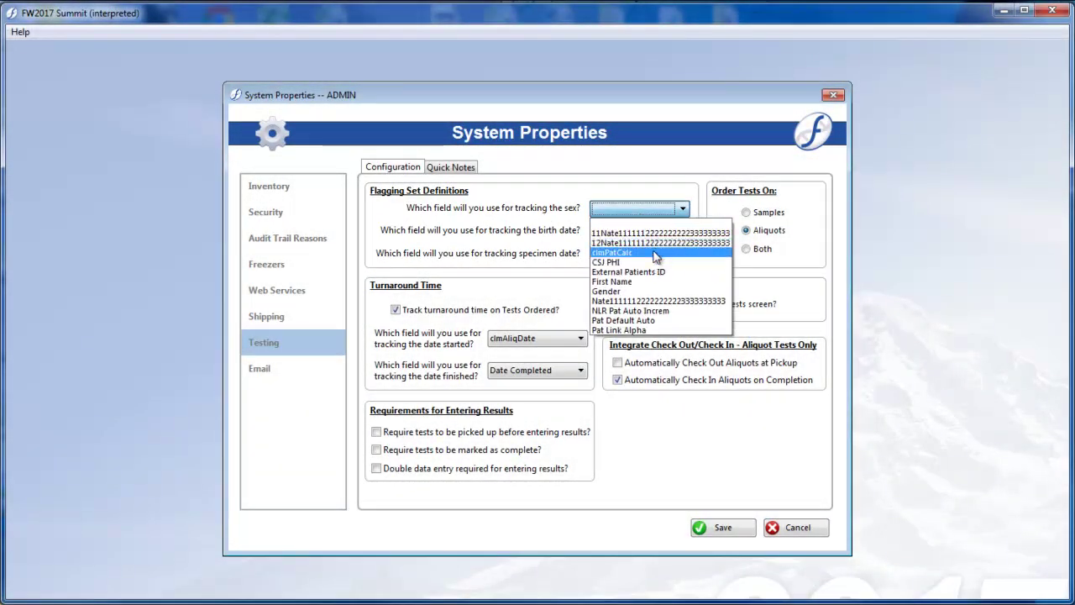
{"action": "left_click", "coordinate": [630, 284]}
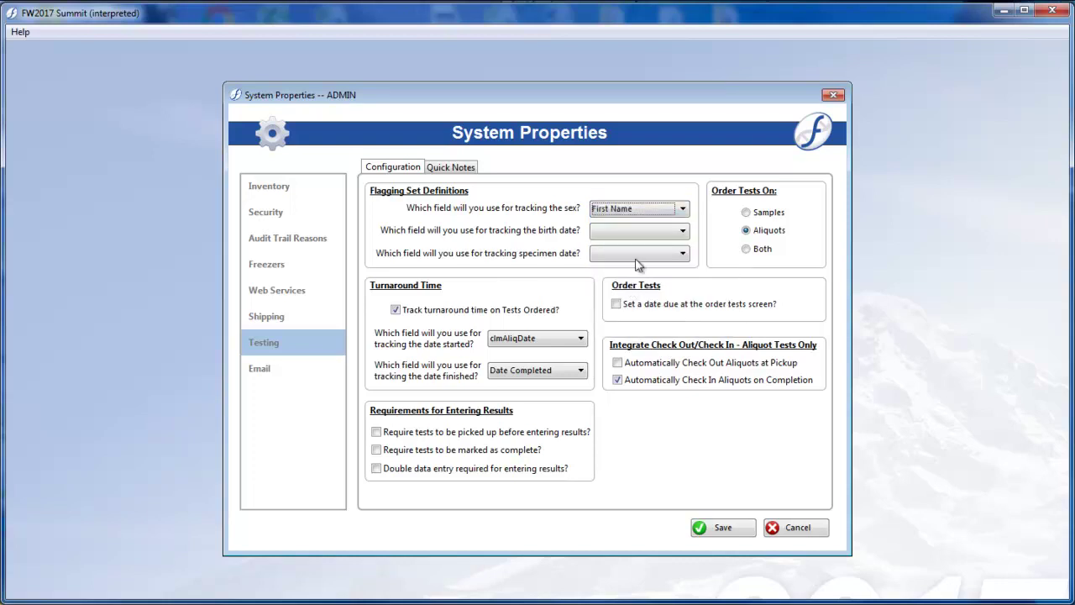
{"action": "left_click", "coordinate": [640, 209]}
{"action": "left_click", "coordinate": [613, 284]}
{"action": "left_click", "coordinate": [642, 230]}
{"action": "left_click", "coordinate": [637, 256]}
{"action": "left_click", "coordinate": [638, 254]}
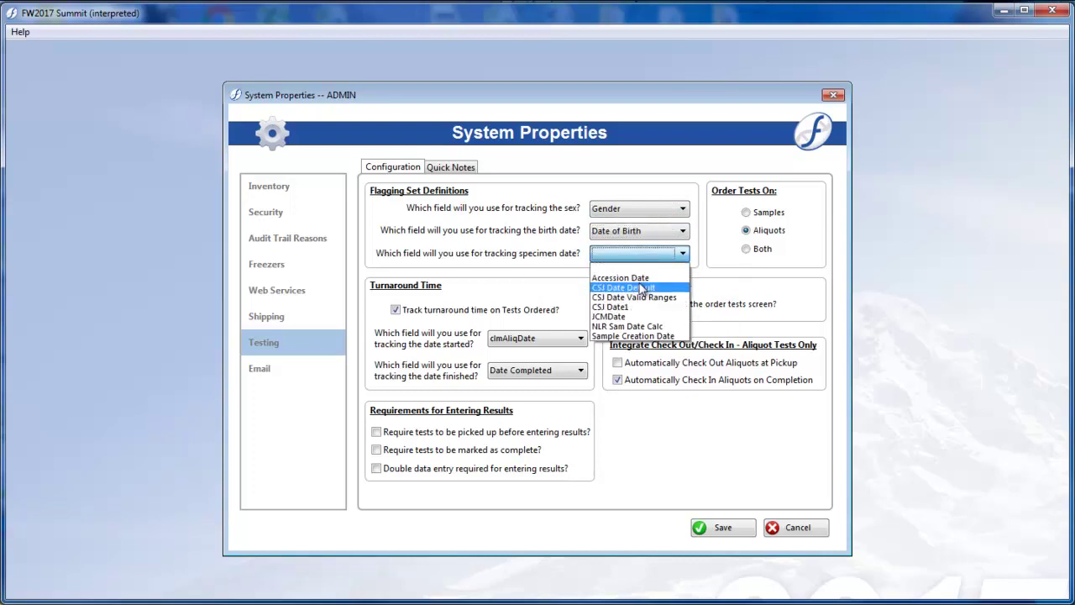
{"action": "left_click", "coordinate": [631, 335]}
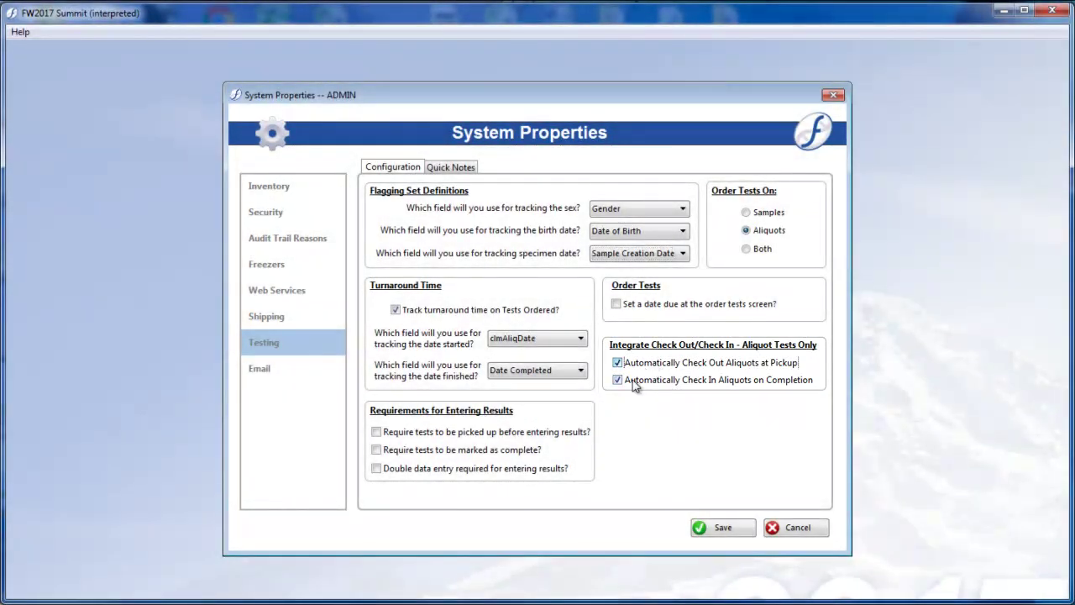
Toggle automatic aliquot check-in off and back on, then cancel System Properties, discarding changes
{"action": "left_click", "coordinate": [630, 379]}
{"action": "left_click", "coordinate": [632, 380]}
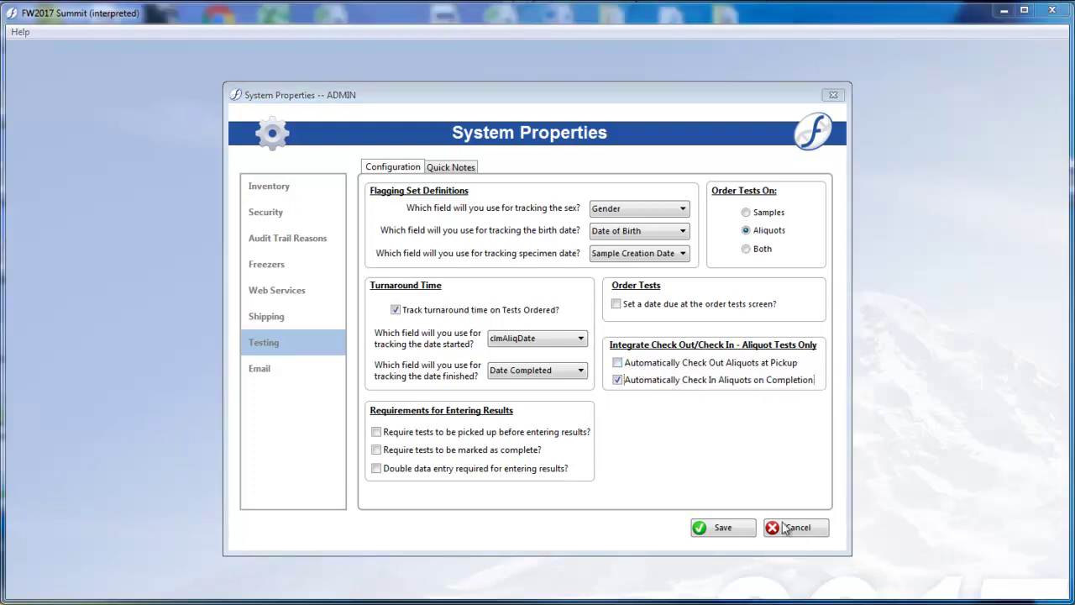
{"action": "left_click", "coordinate": [787, 522]}
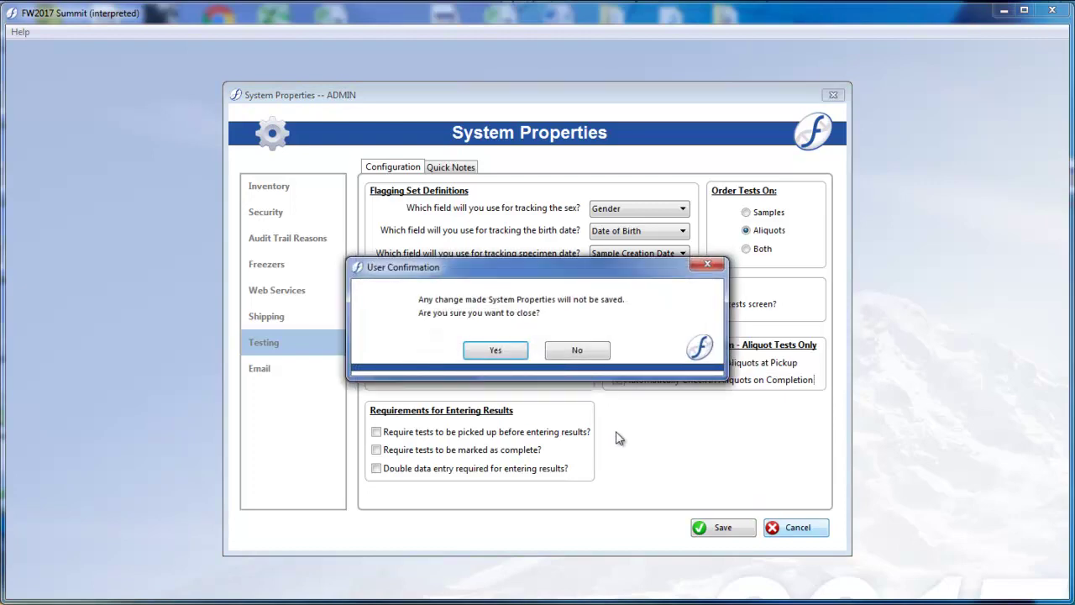
{"action": "left_click", "coordinate": [516, 351]}
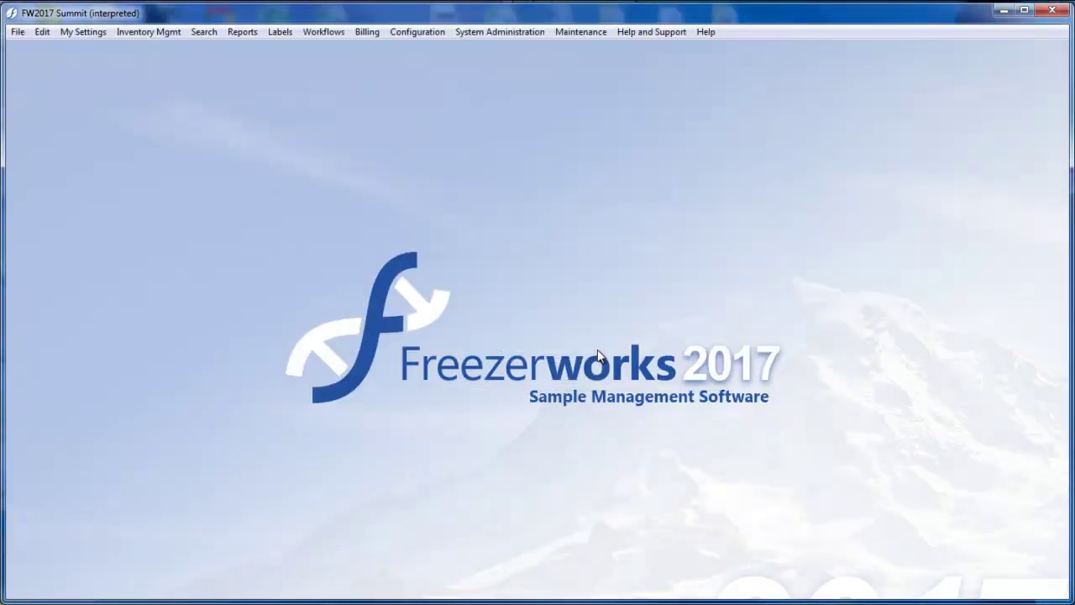